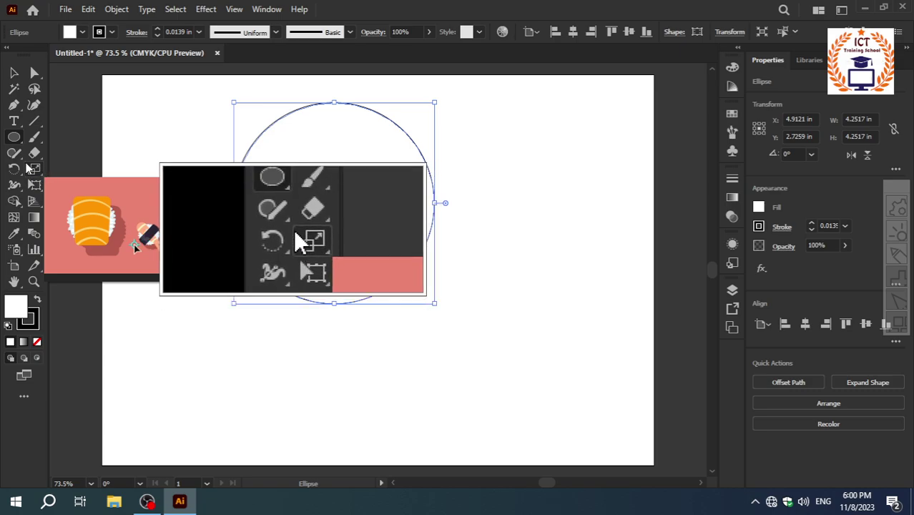
Step: Create a concentric copy of the circle scaled uniformly to 50%, and a copy of that copy scaled uniformly to 20%
double_click(36, 169)
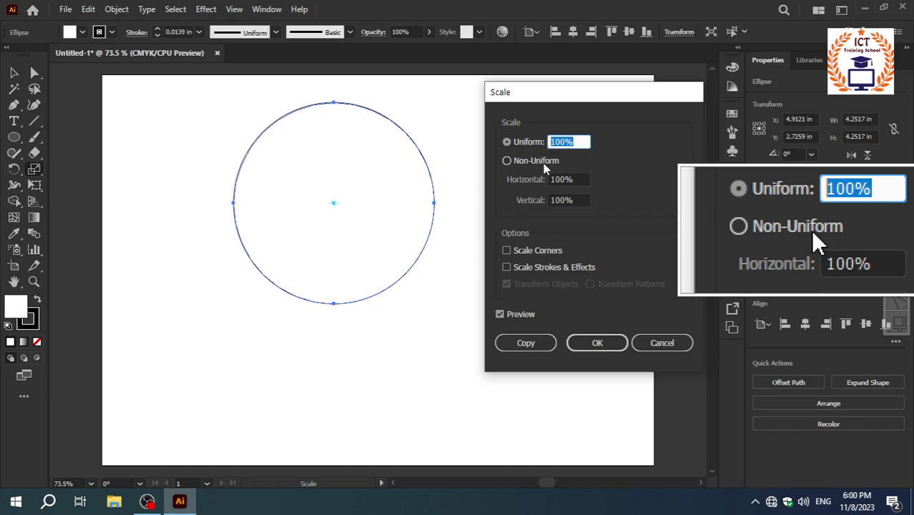
text(50)
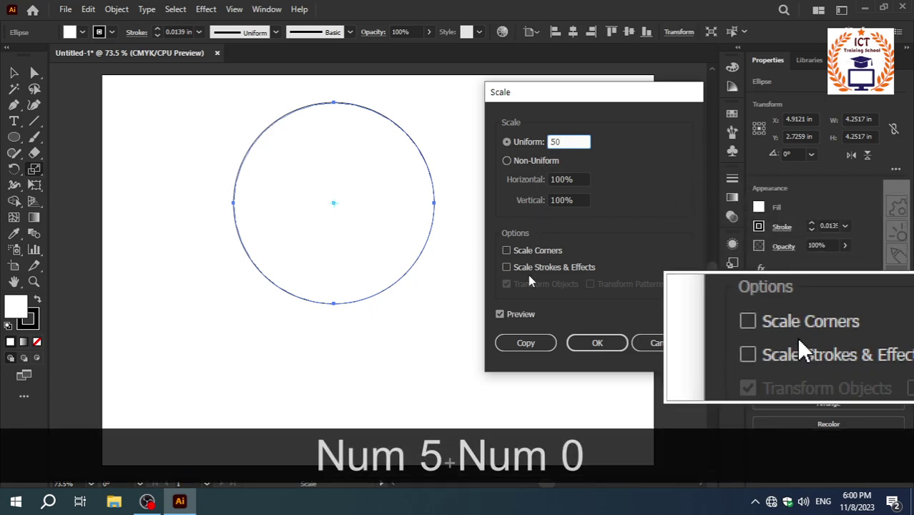
click(527, 343)
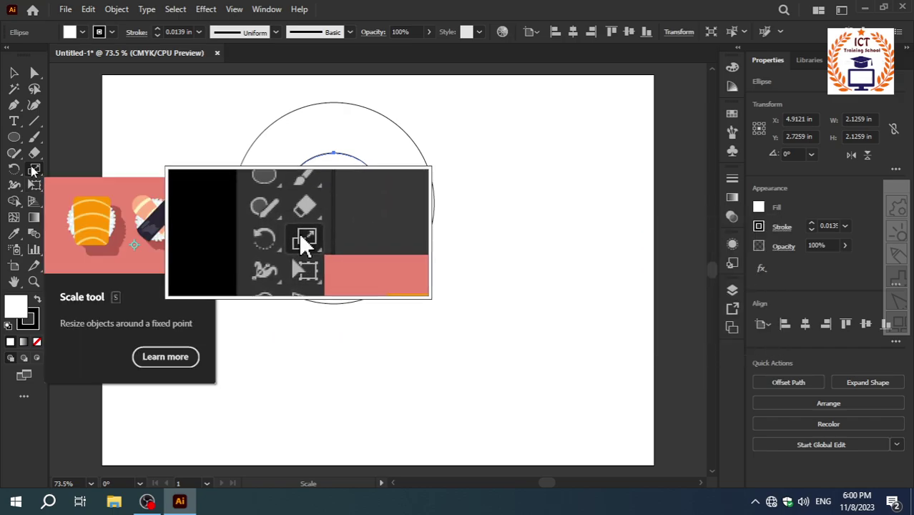
double_click(34, 169)
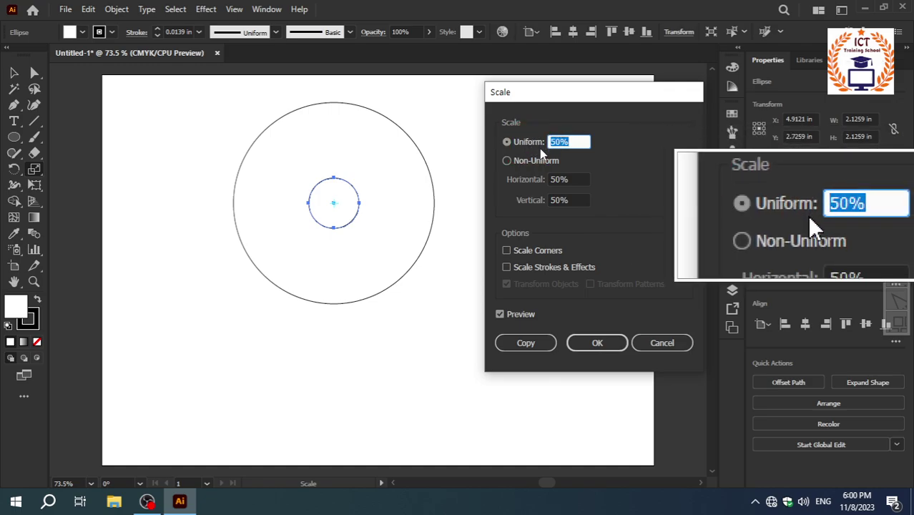
text(20)
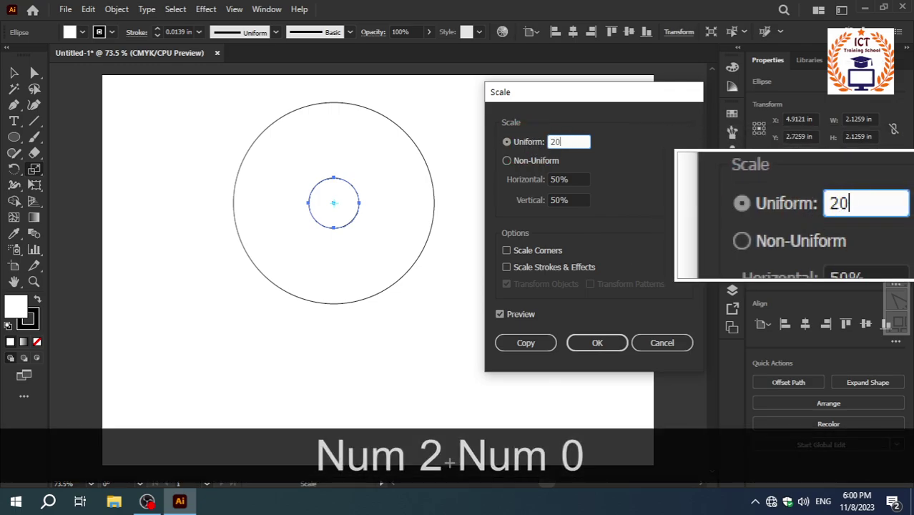
click(527, 343)
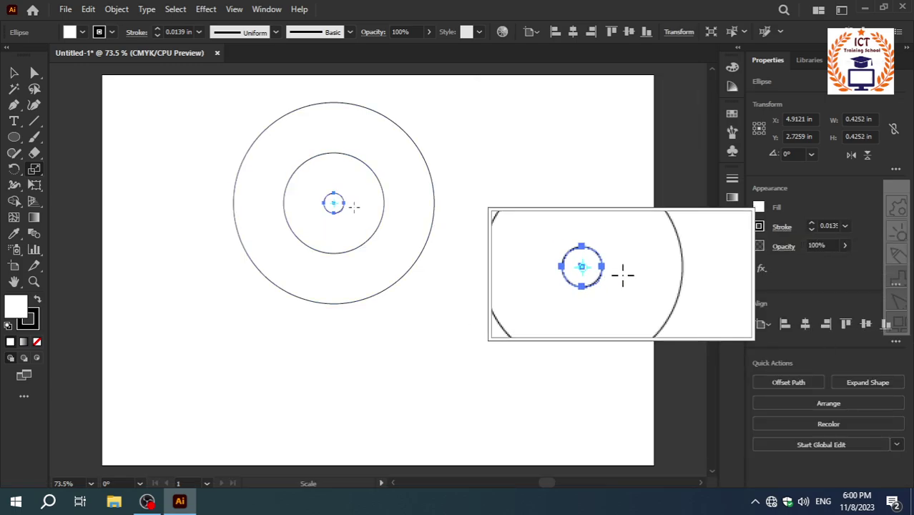
Step: Move all three concentric circles together to the middle of the artboard and enlarge them proportionally to about 4.73 in overall
click(14, 72)
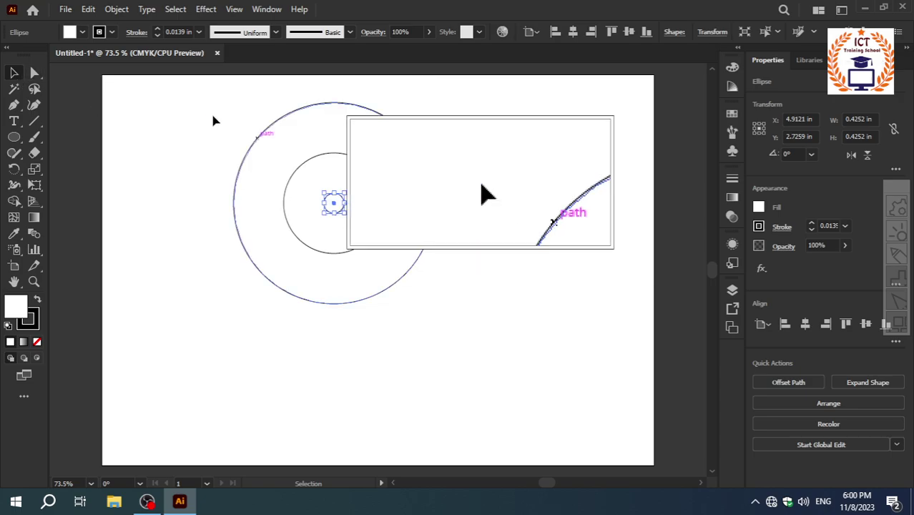
drag(213, 121, 452, 309)
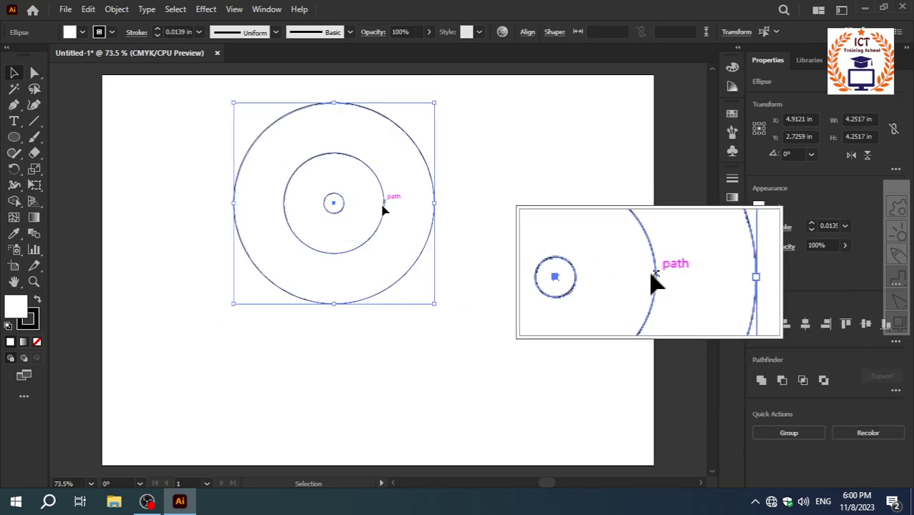
drag(382, 209, 415, 270)
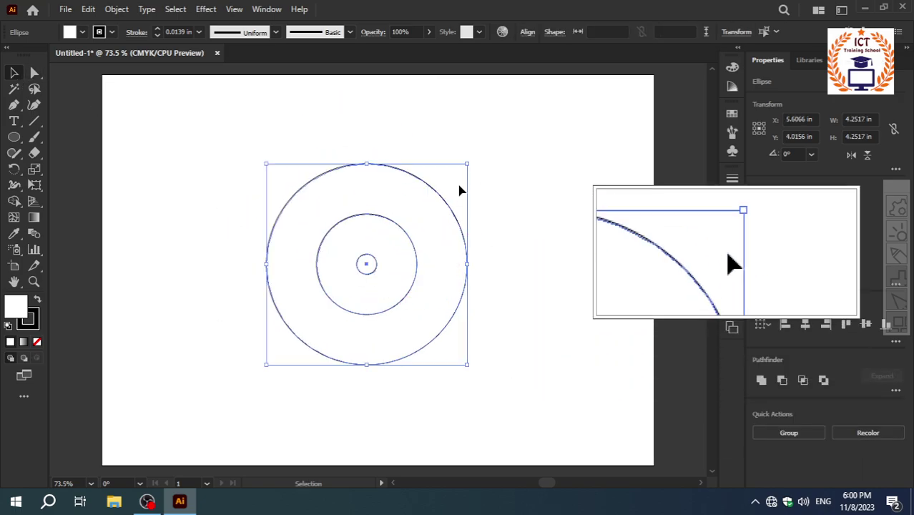
drag(466, 164, 482, 155)
click(509, 244)
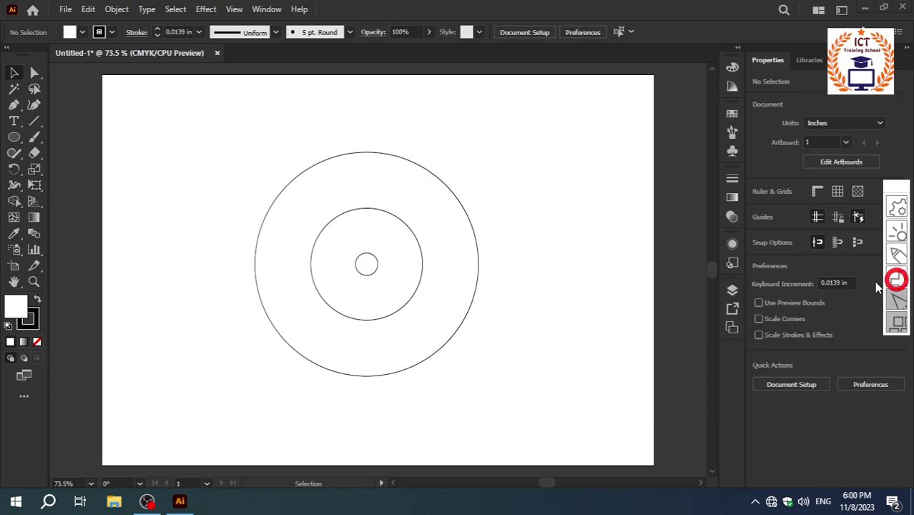
Step: Move the middle and smallest circles together straight down until the middle circle touches the large circle's bottom edge
click(363, 231)
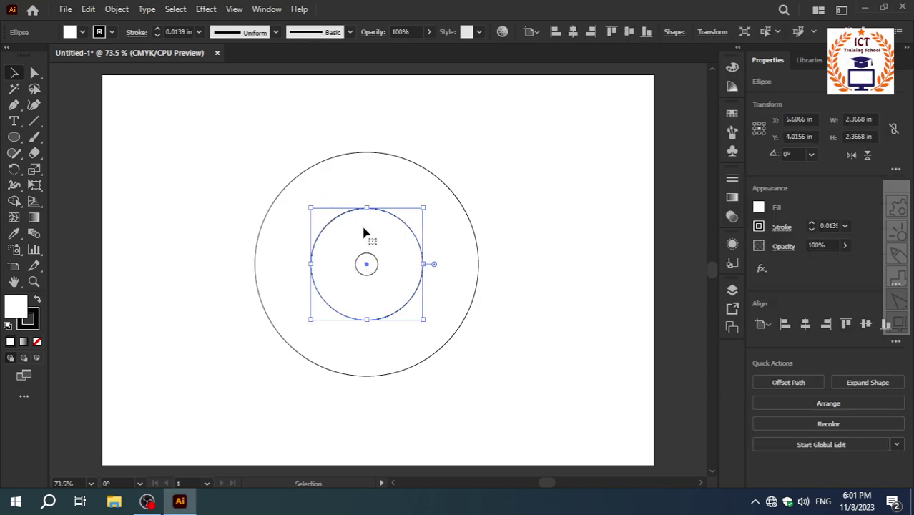
key(shift)
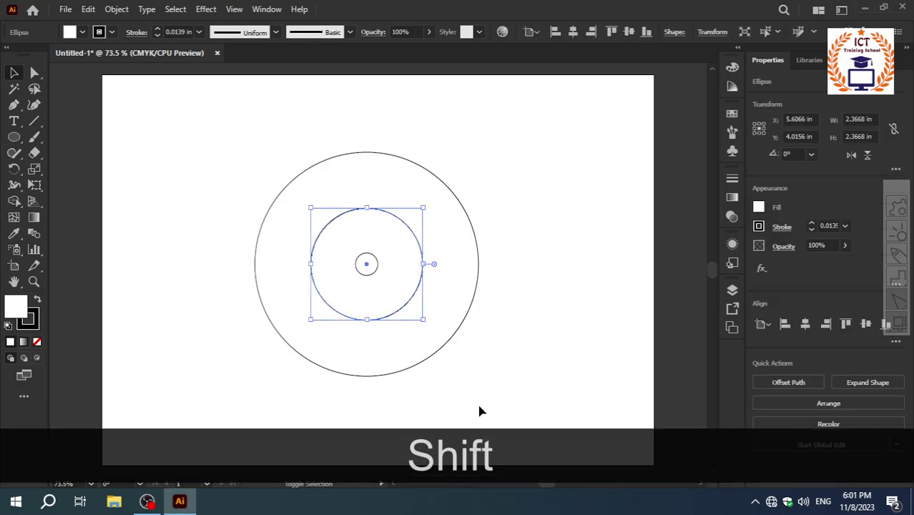
shift+click(376, 271)
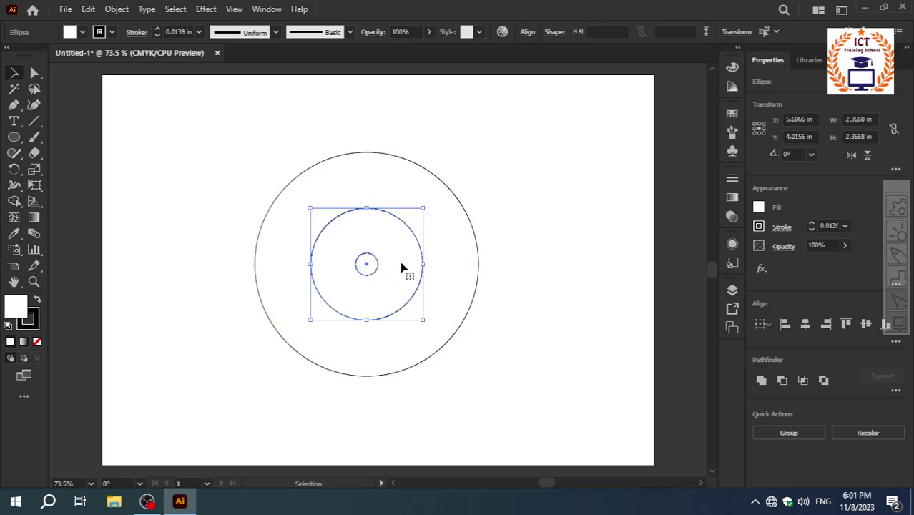
drag(401, 266, 406, 321)
key(shift)
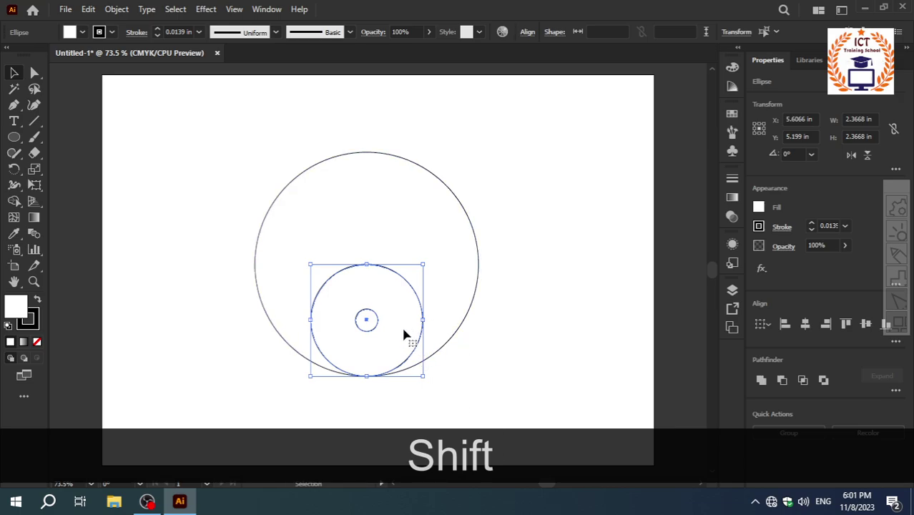
Step: Duplicate the two inner circles straight upward so the copy touches the large circle's top edge and the lower pair
key(alt)
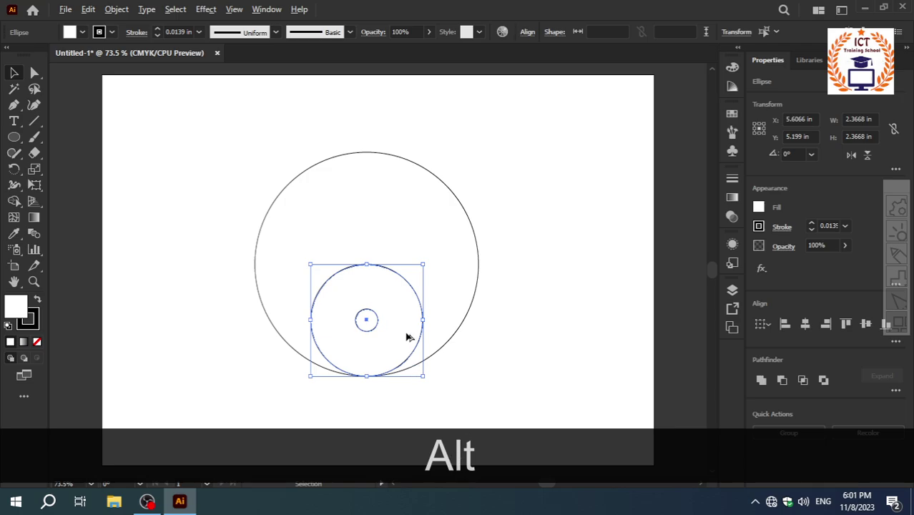
drag(409, 308, 405, 217)
key(shift)
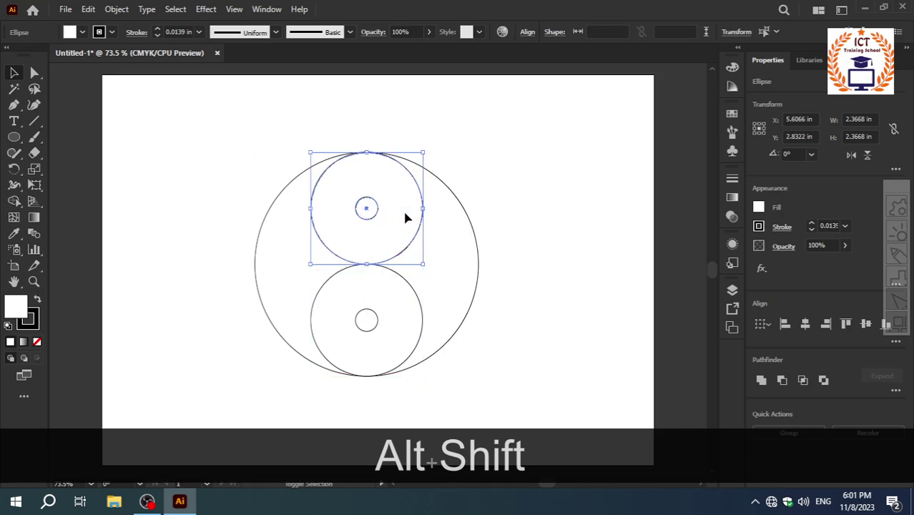
click(515, 212)
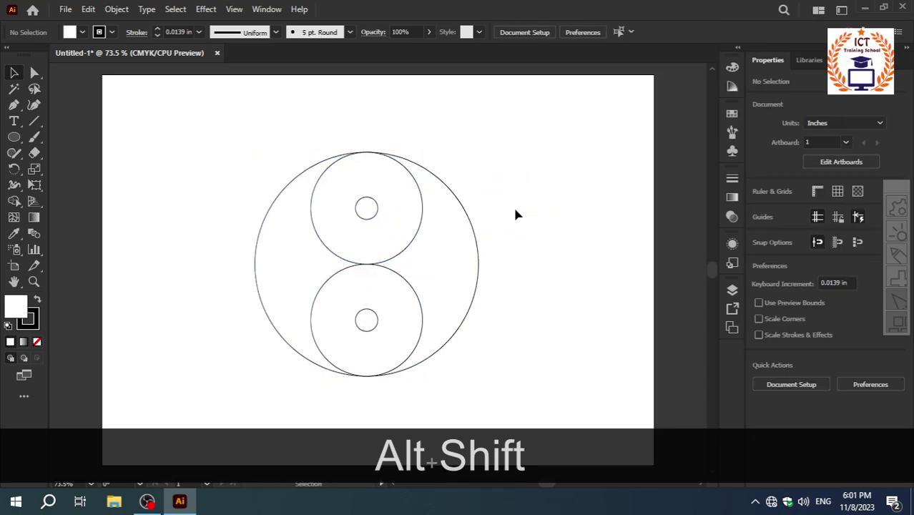
Step: Use the Shape Builder on all circles to merge the upper circle with the left region and the lower circle with the right region
mouse_move(248, 139)
mouse_down()
mouse_move(375, 234)
mouse_move(483, 371)
mouse_up()
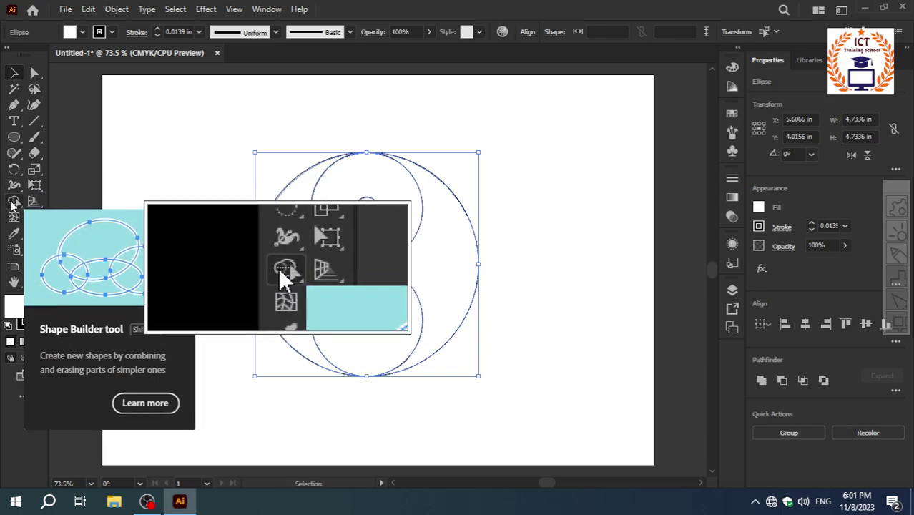
click(14, 202)
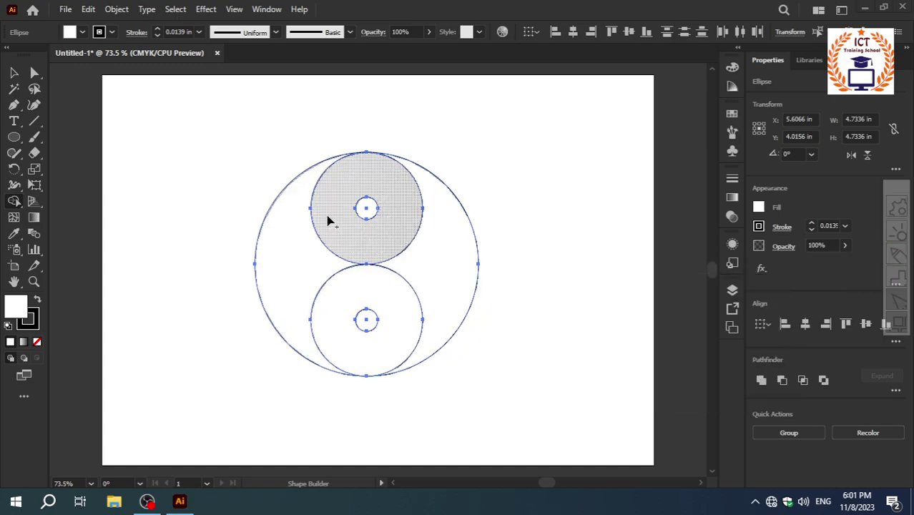
drag(339, 198, 299, 241)
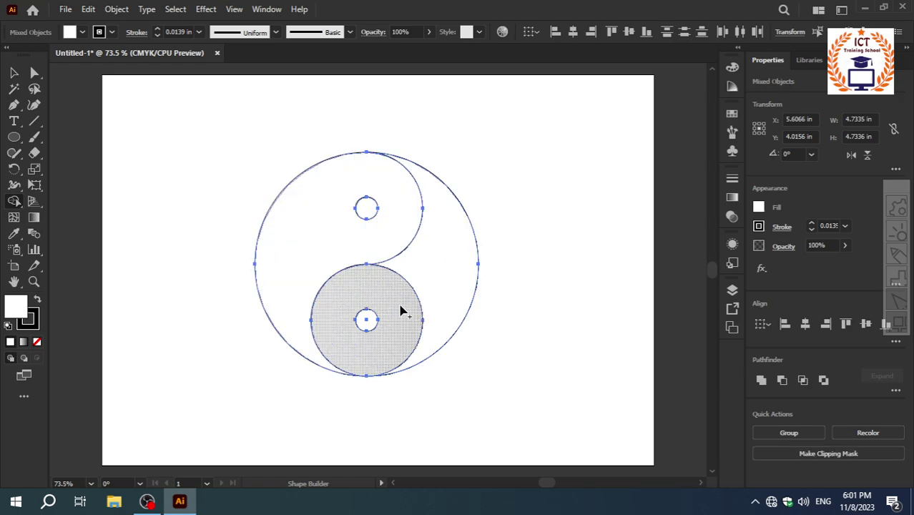
drag(413, 306, 433, 281)
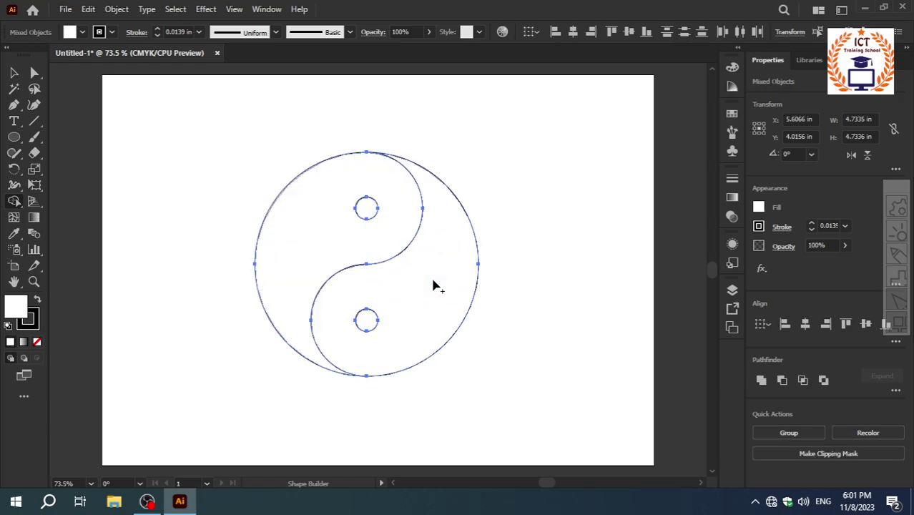
click(15, 74)
click(198, 160)
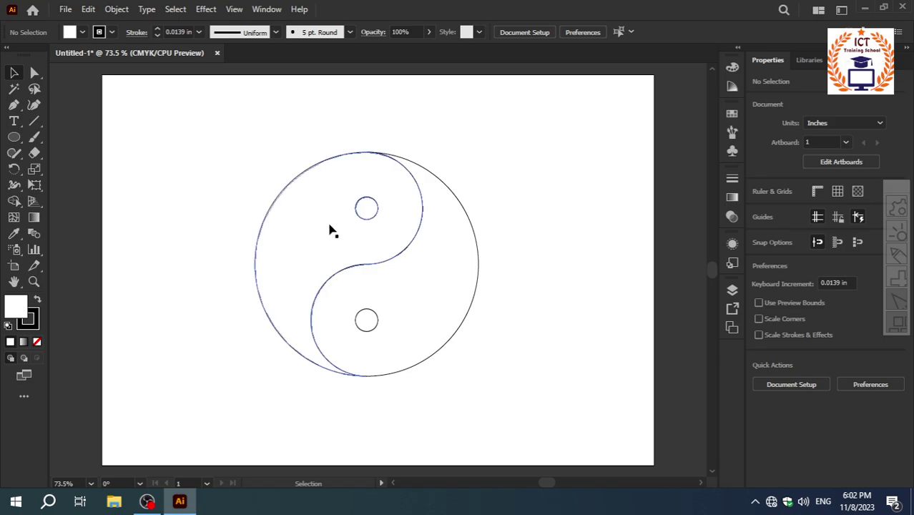
Step: Pull the two yin-yang halves apart to check that they are separate shapes, and undo both moves
drag(314, 230, 230, 173)
drag(429, 289, 547, 300)
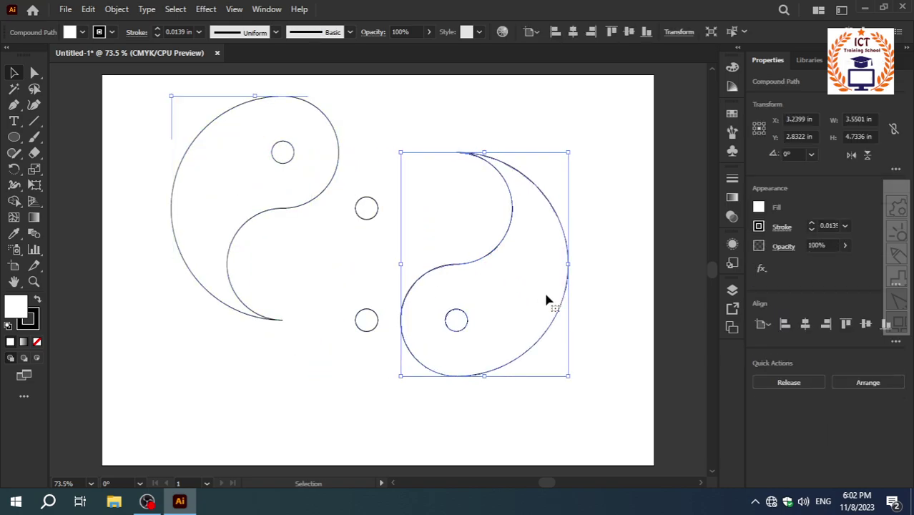
click(485, 406)
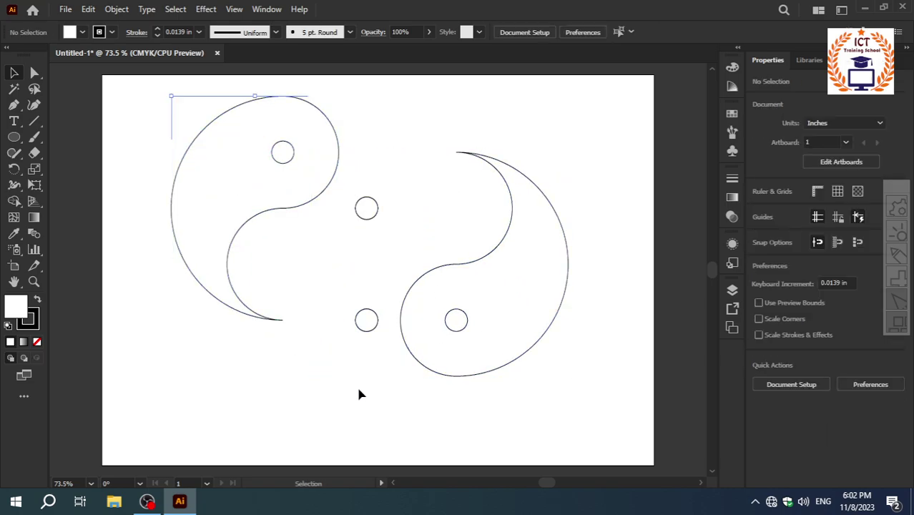
key(ctrl+z)
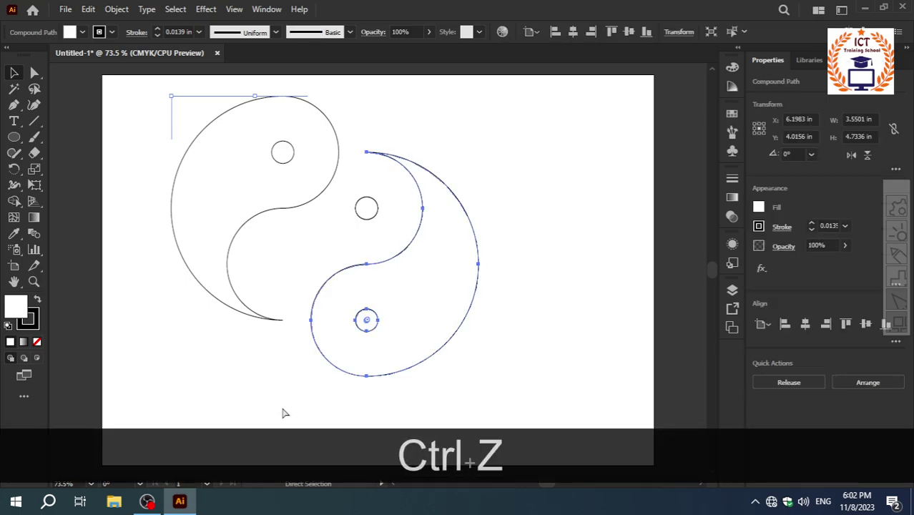
key(ctrl+z)
key(v)
click(541, 280)
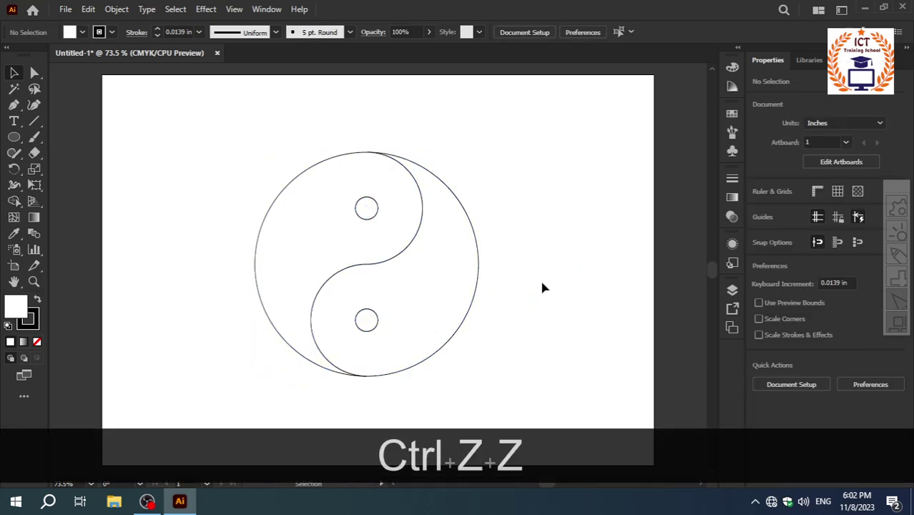
Step: Fill the right half of the yin-yang with CMYK Blue and the left half with red
click(449, 289)
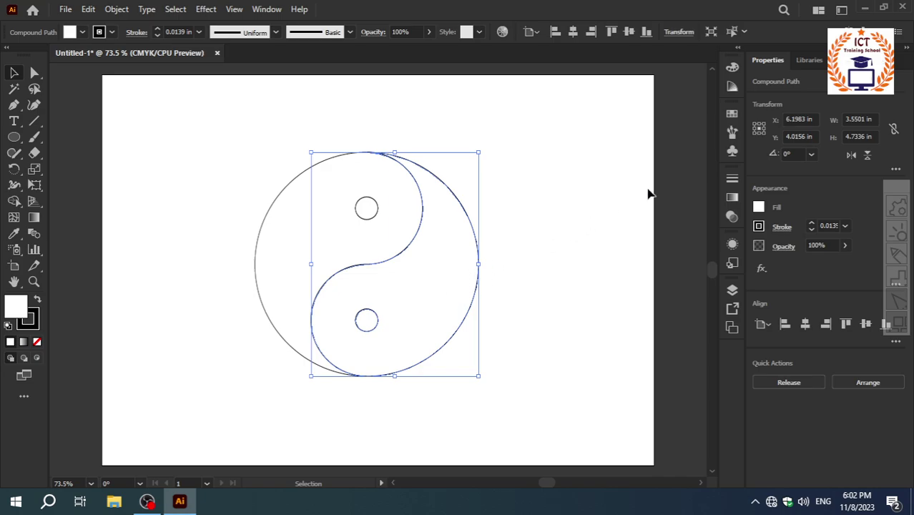
click(731, 118)
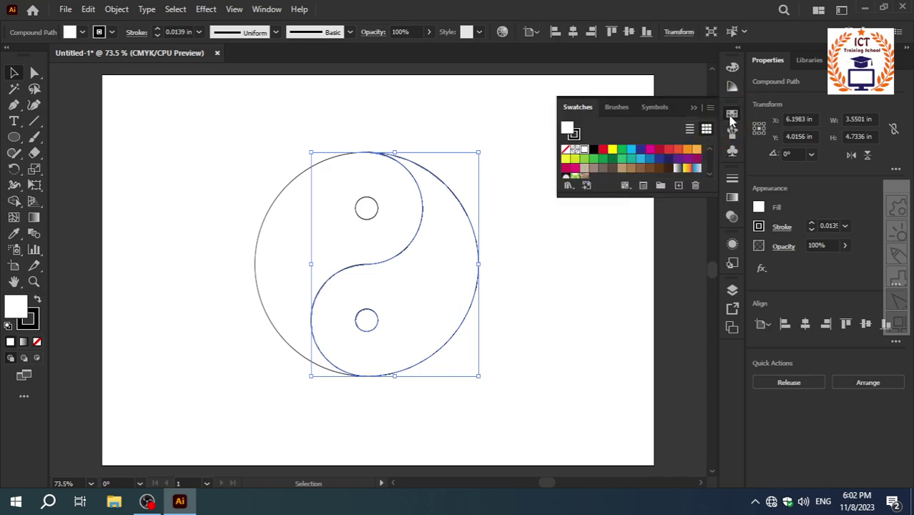
click(639, 149)
click(560, 272)
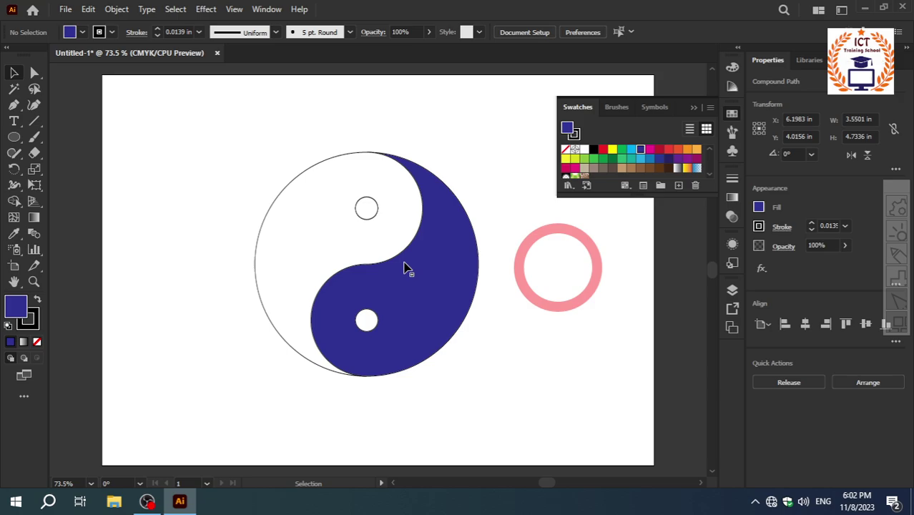
click(292, 247)
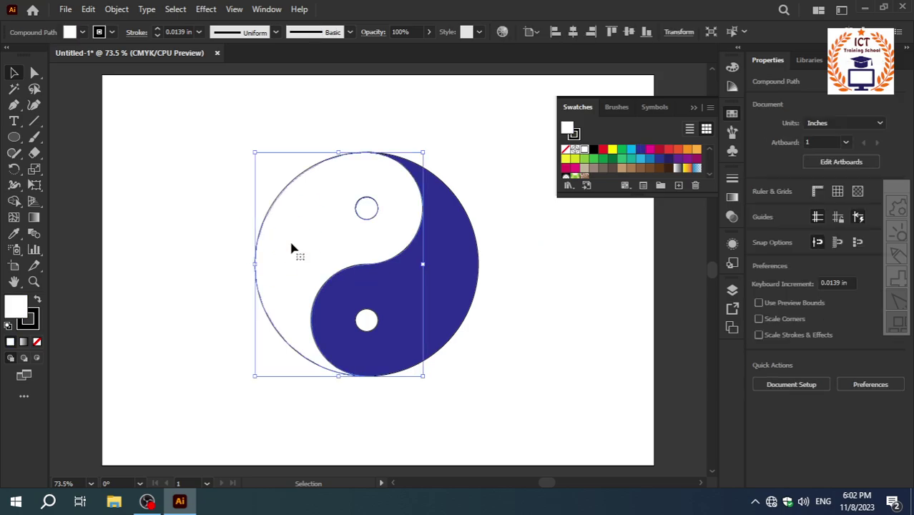
click(604, 151)
click(559, 278)
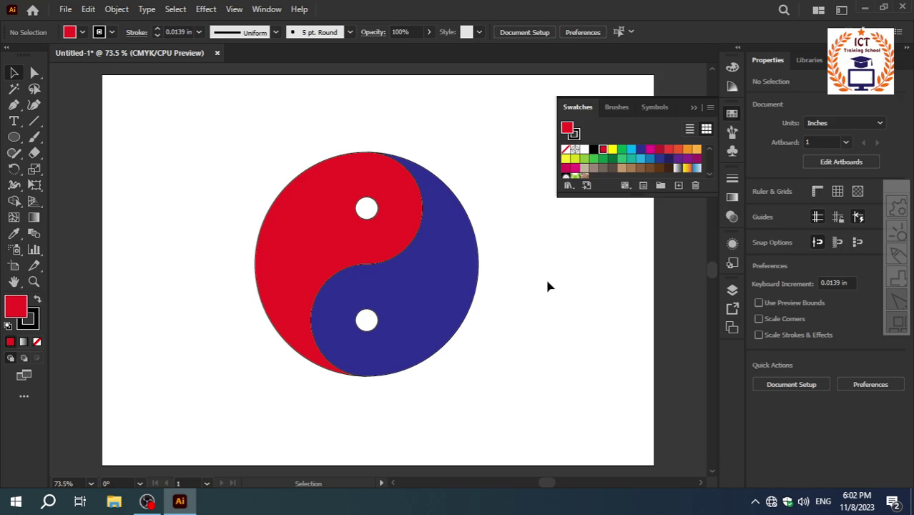
Step: Fill the small upper circle with CMYK Blue and the small lower circle with red
click(368, 212)
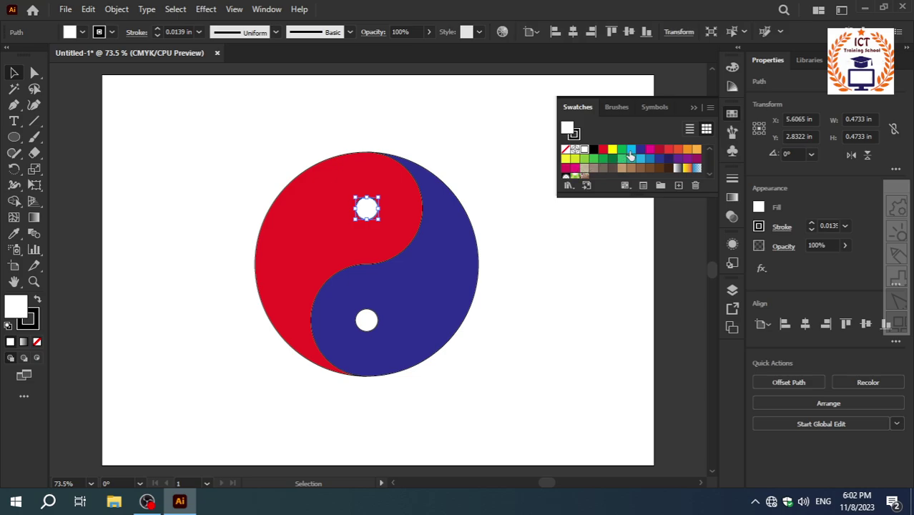
click(640, 150)
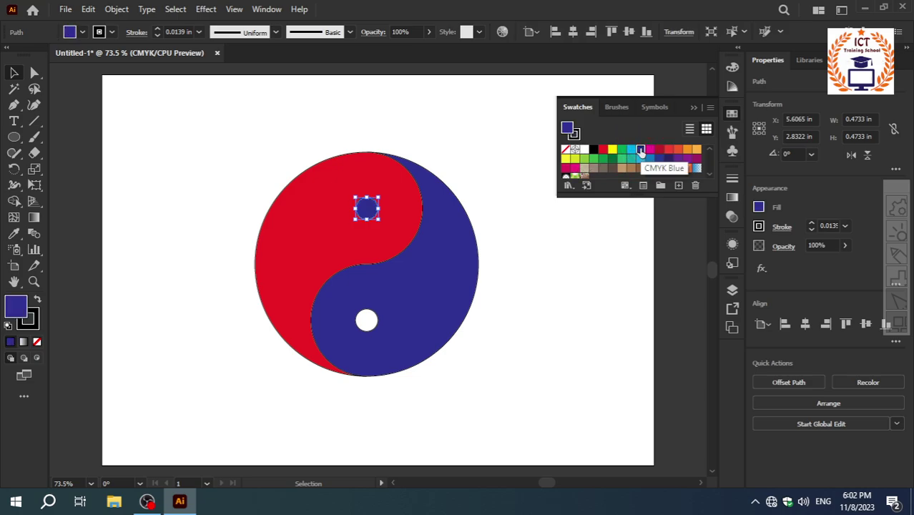
click(369, 324)
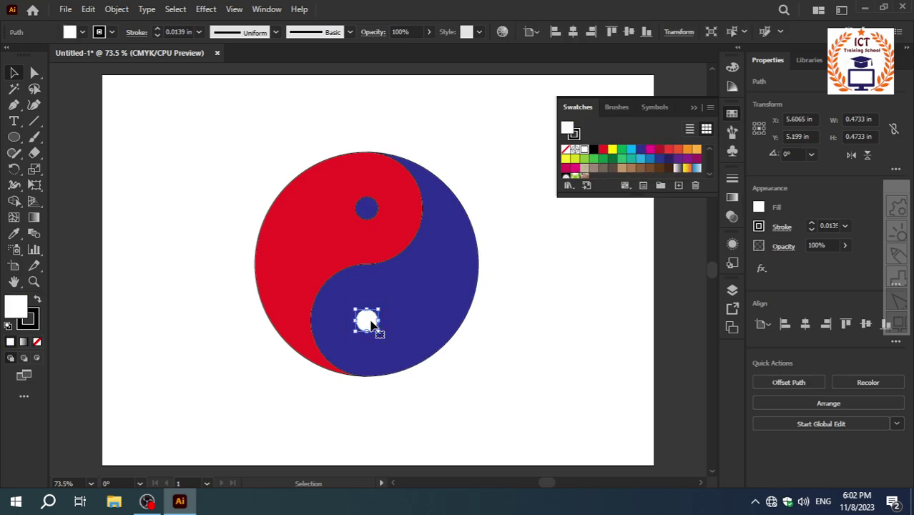
click(602, 151)
click(537, 281)
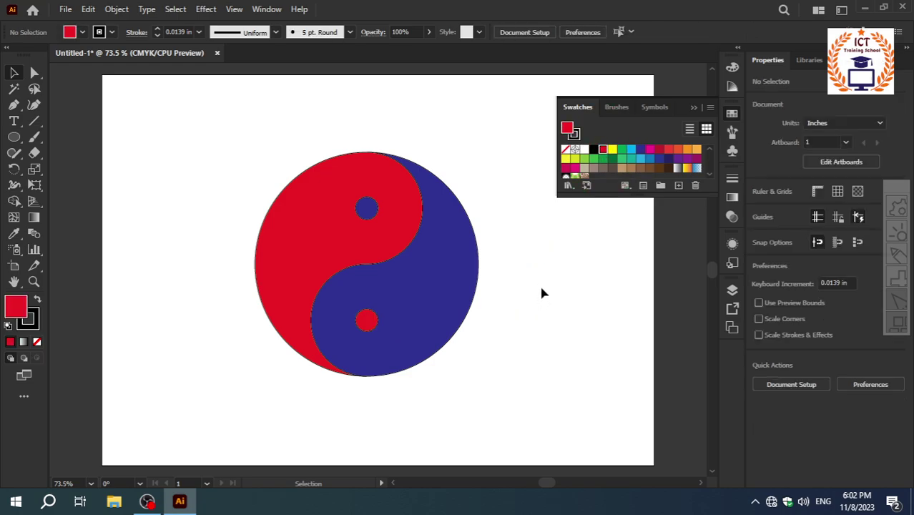
Step: Remove the stroke from all shapes of the yin-yang symbol
drag(493, 395, 233, 141)
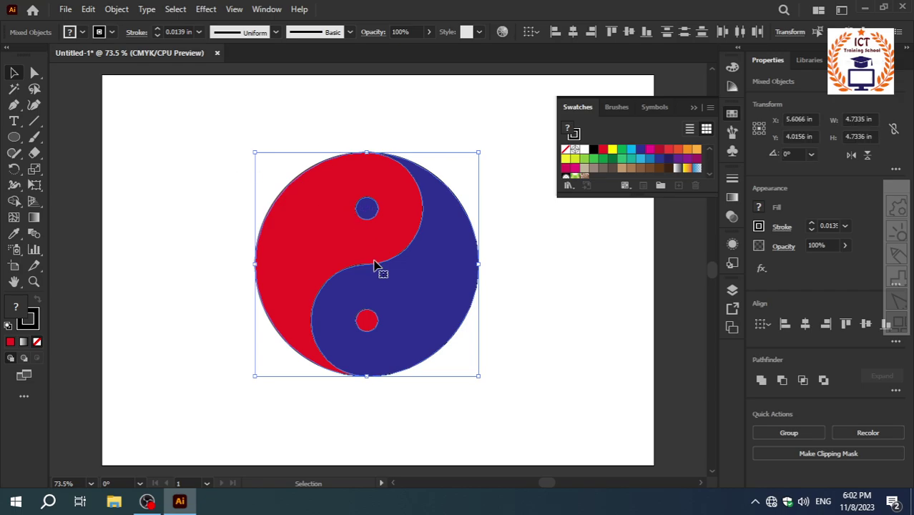
click(32, 321)
click(38, 342)
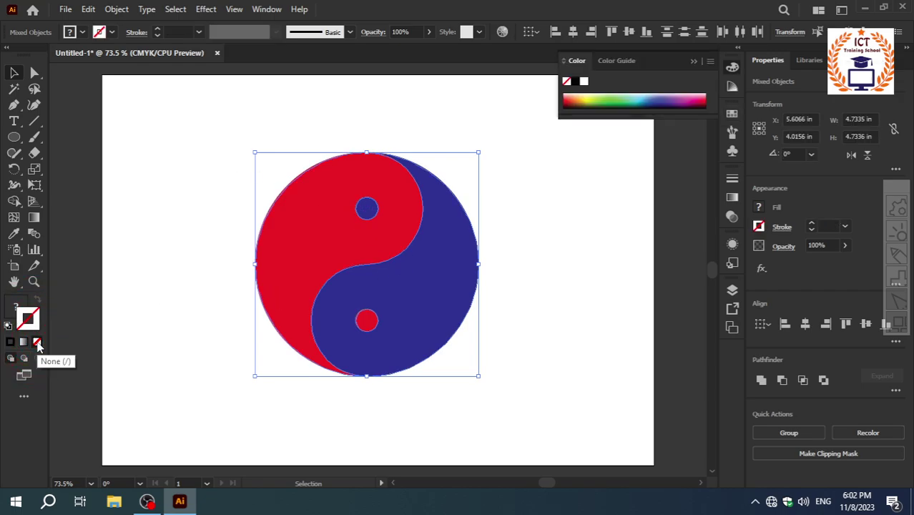
click(168, 340)
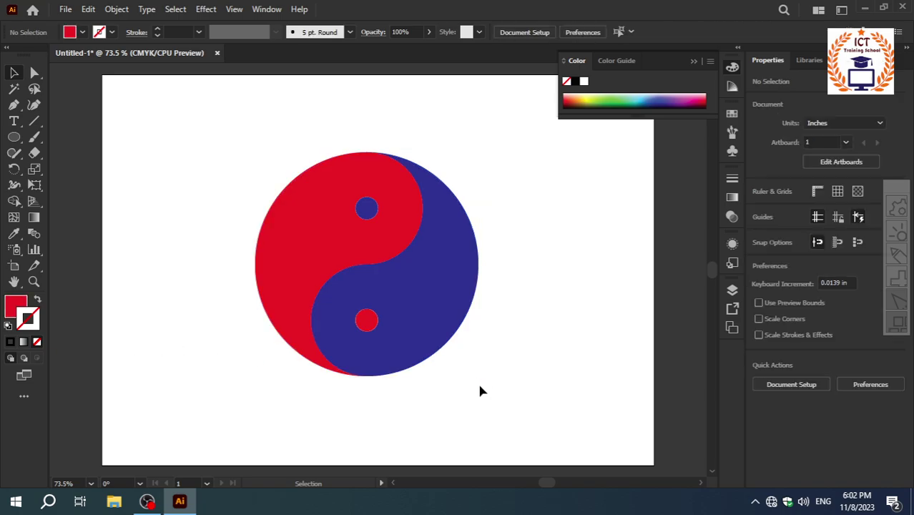
Step: Move the whole yin-yang symbol straight up about 1.1 in to make room for text beneath it
drag(479, 380, 251, 148)
drag(469, 298, 494, 235)
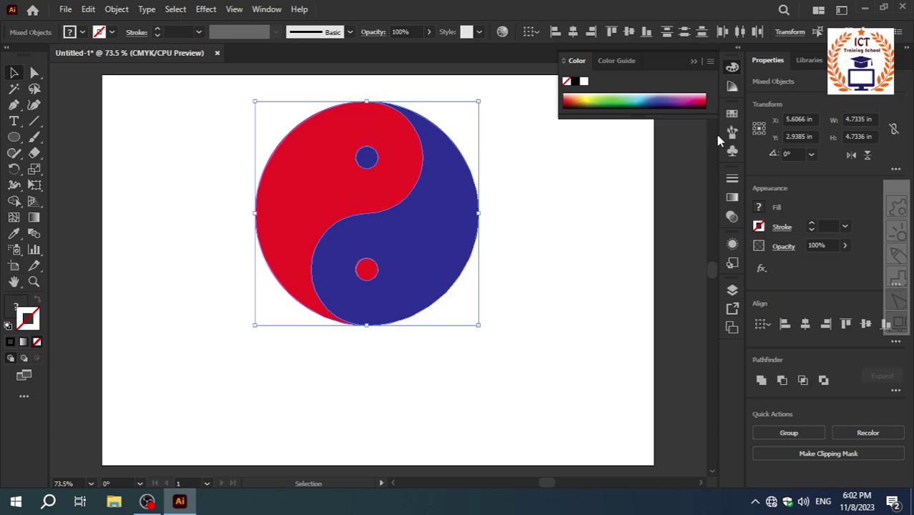
click(732, 68)
click(541, 293)
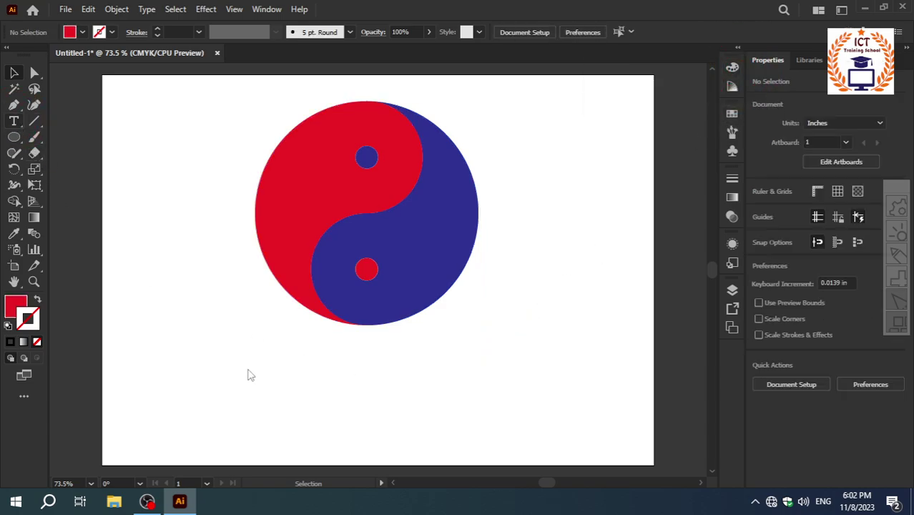
Step: Add the point text "Logo Design" below the yin-yang symbol
click(283, 366)
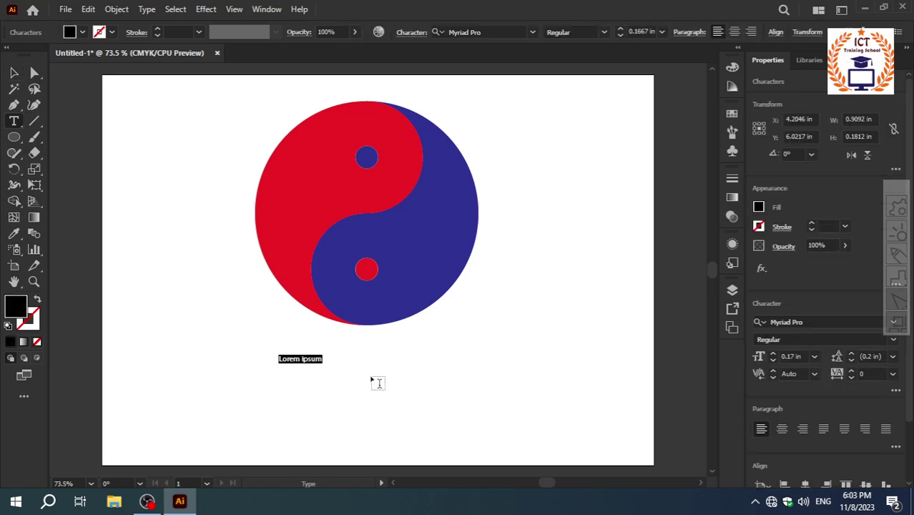
text(Log)
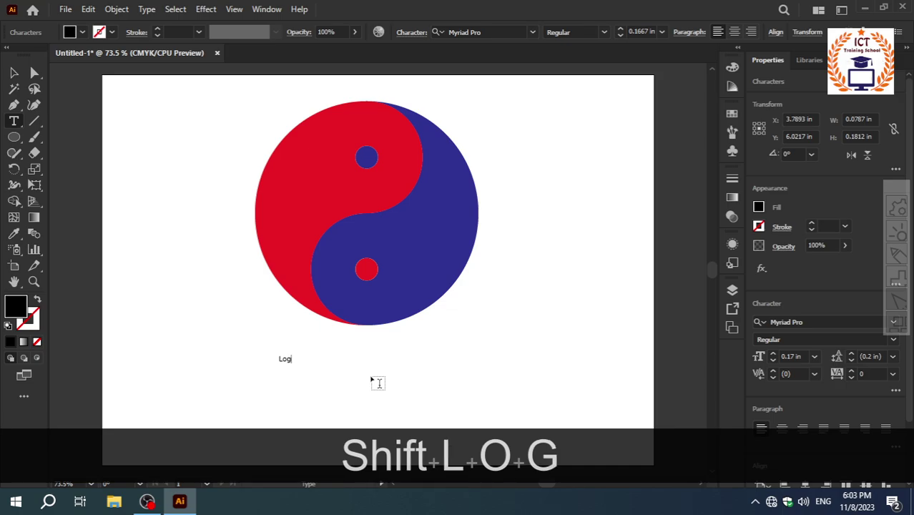
text(o Desi)
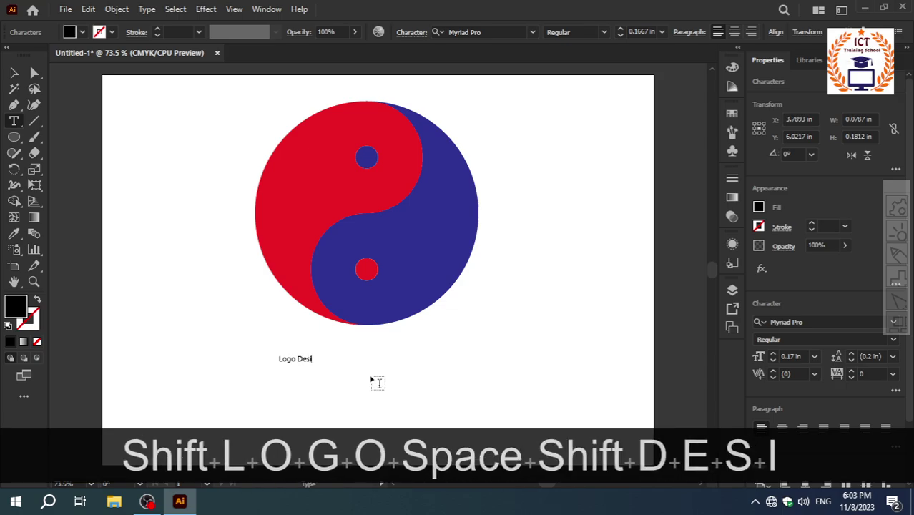
text(gn)
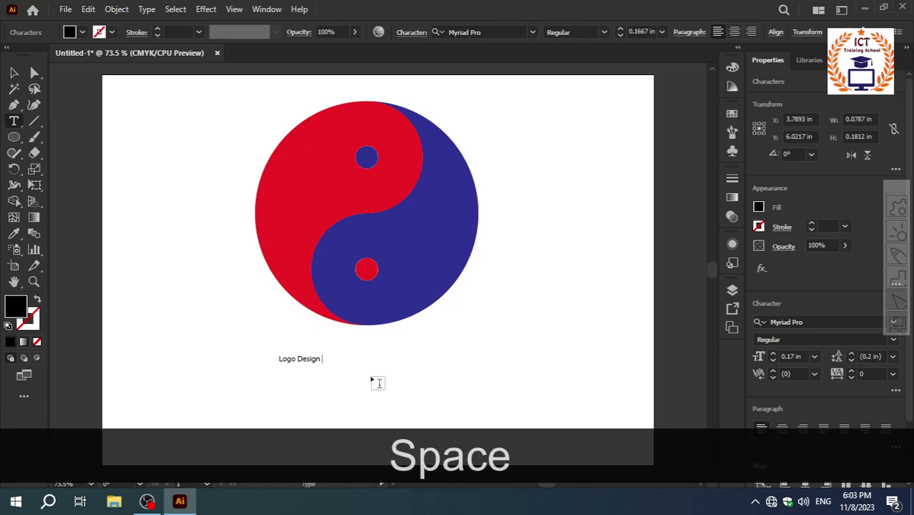
key(BackSpace)
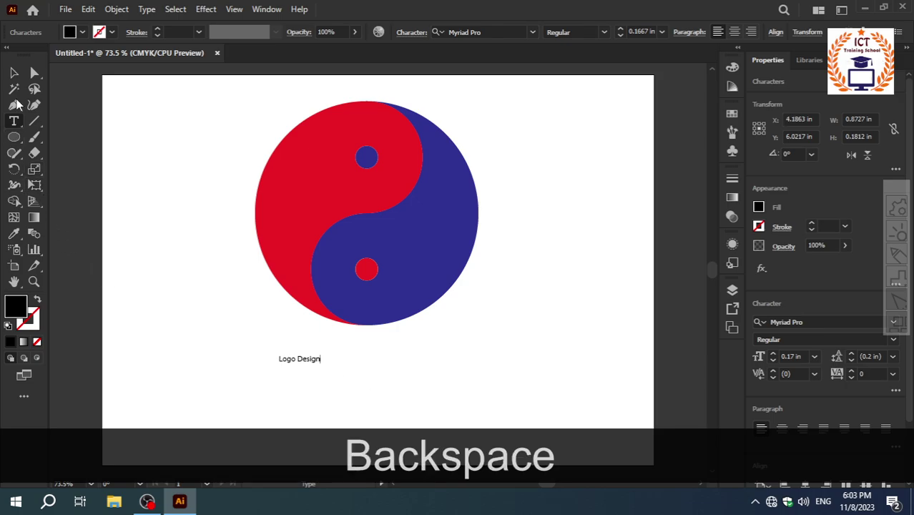
Step: Scale the "Logo Design" text proportionally to about 4.6 in wide and place it directly beneath the symbol
click(13, 73)
drag(322, 364, 408, 387)
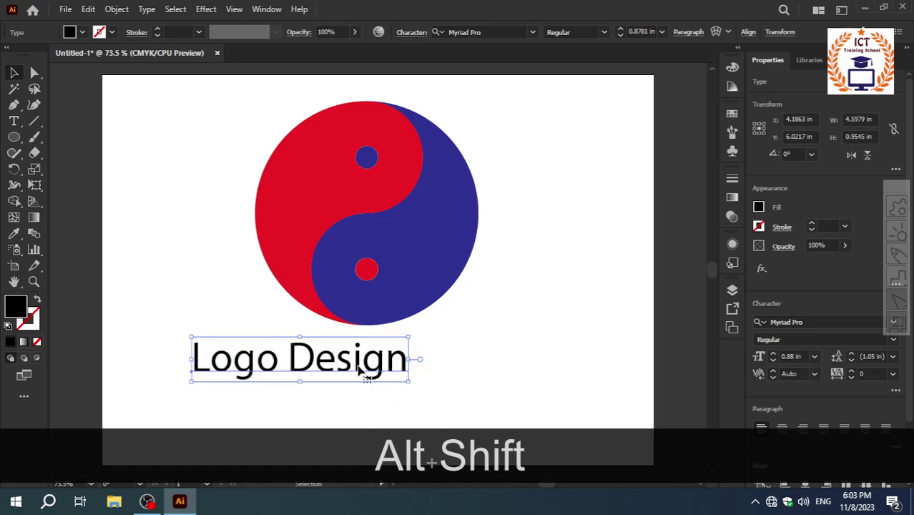
drag(359, 366, 421, 356)
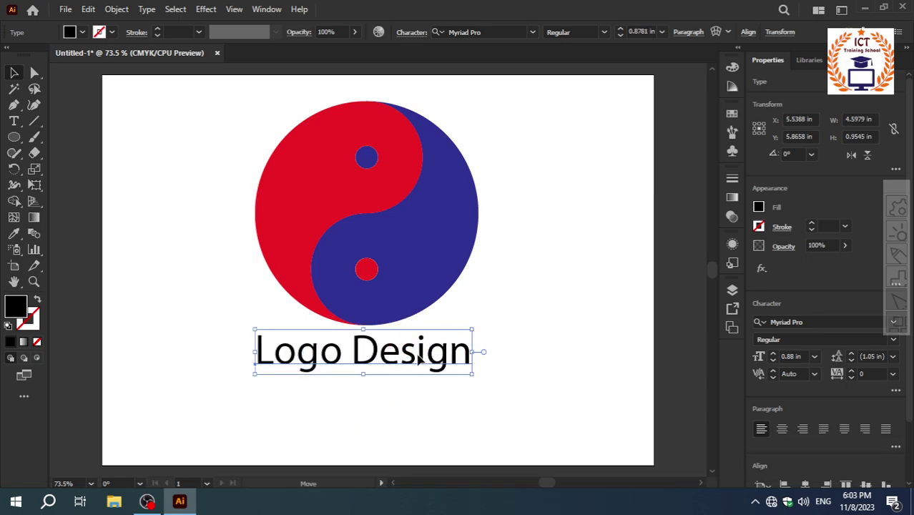
click(502, 350)
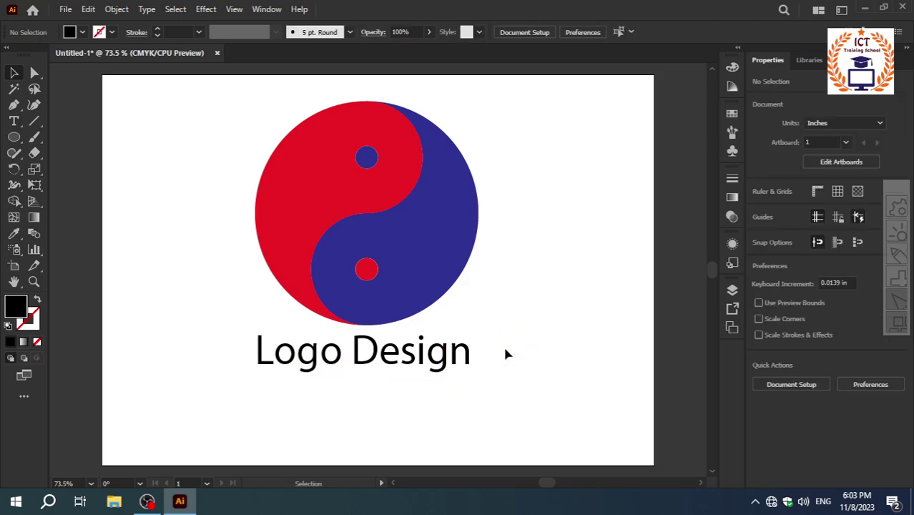
Step: Move the symbol and its text together straight down about 0.3 in on the artboard
scroll(230, 202, up, 1)
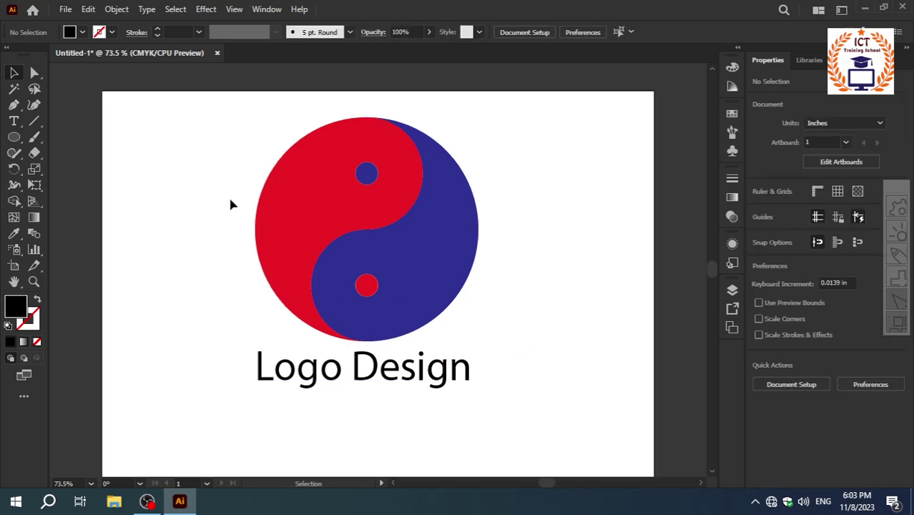
drag(475, 368, 483, 374)
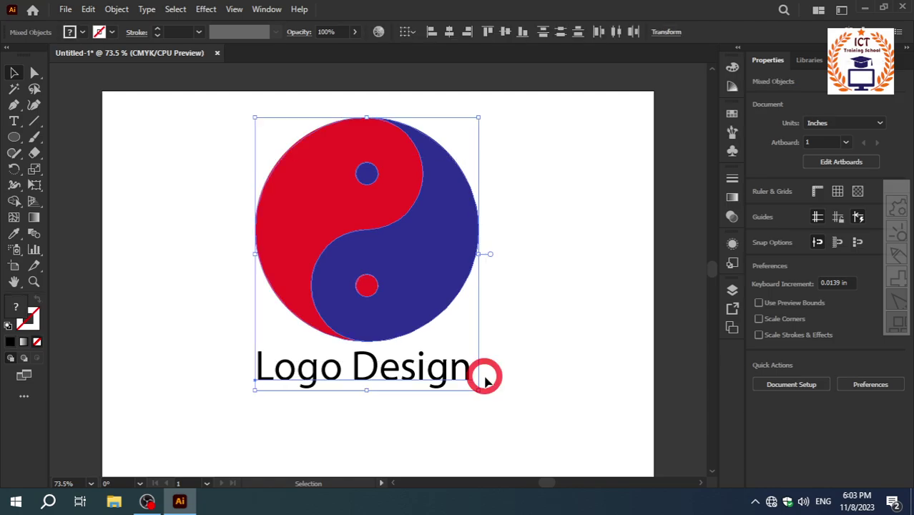
drag(429, 272, 429, 284)
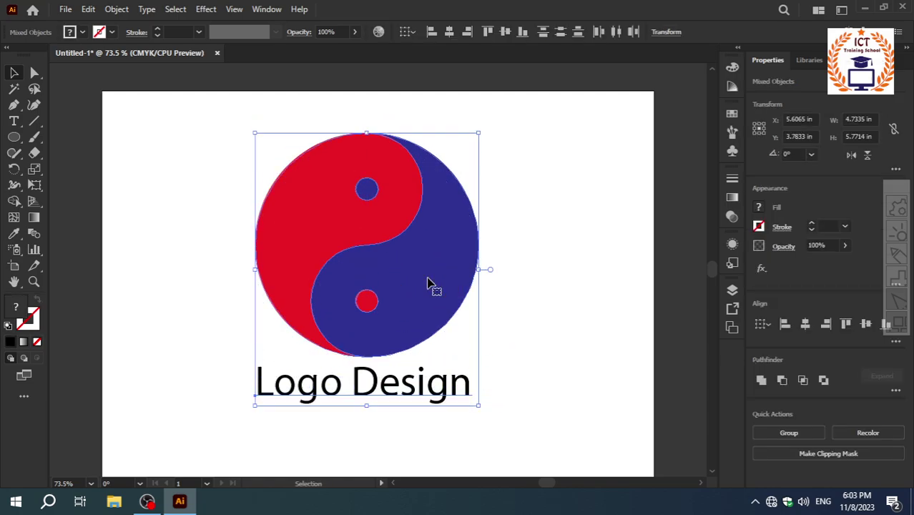
click(526, 285)
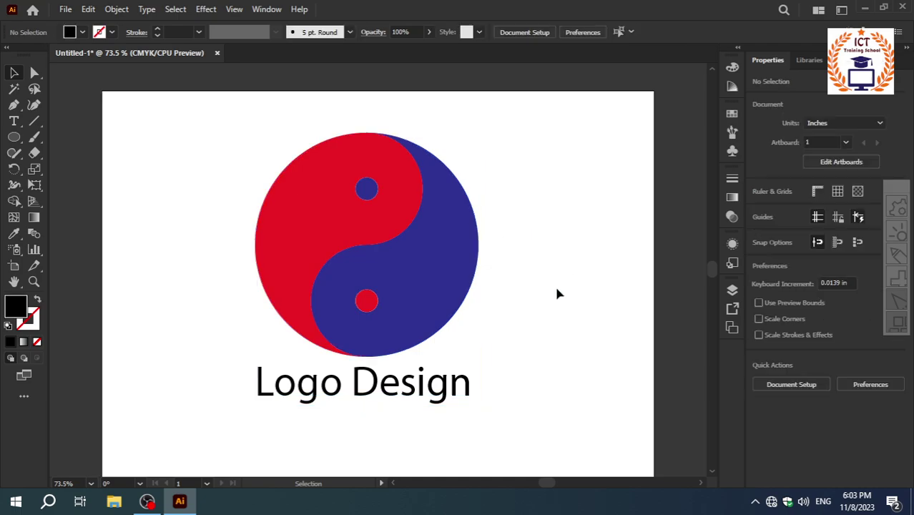
Step: Change the font of the "Logo Design" text to Arial Bold
click(447, 395)
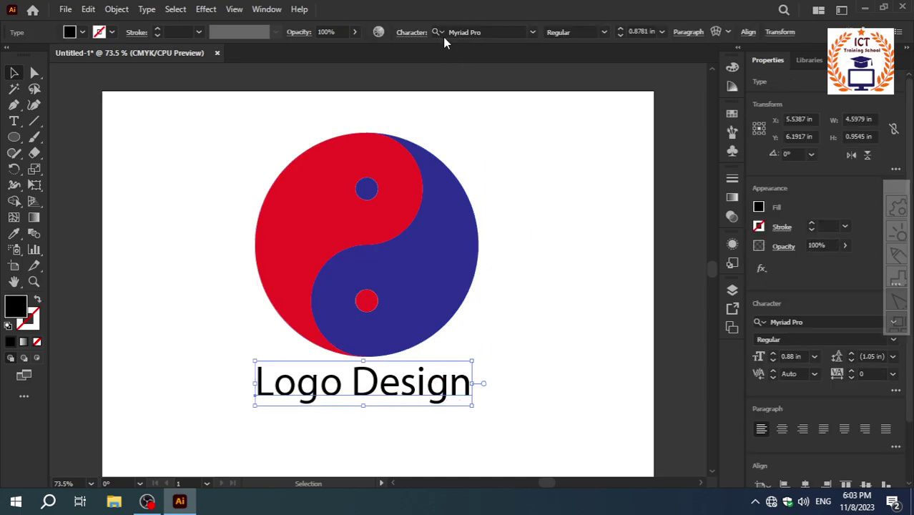
click(468, 32)
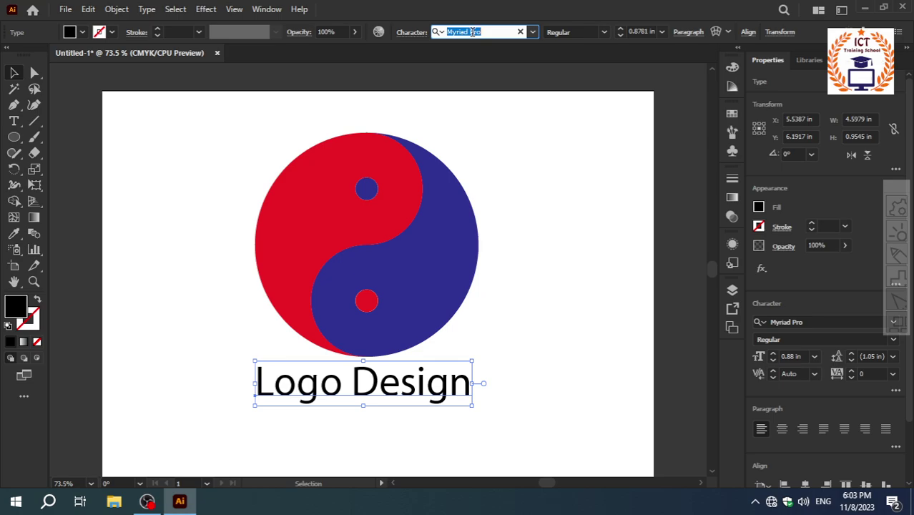
text(arial)
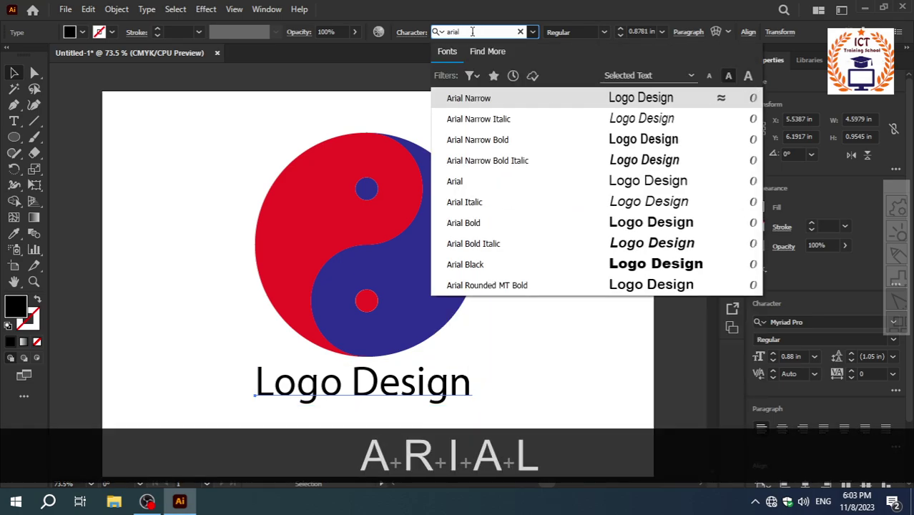
click(472, 222)
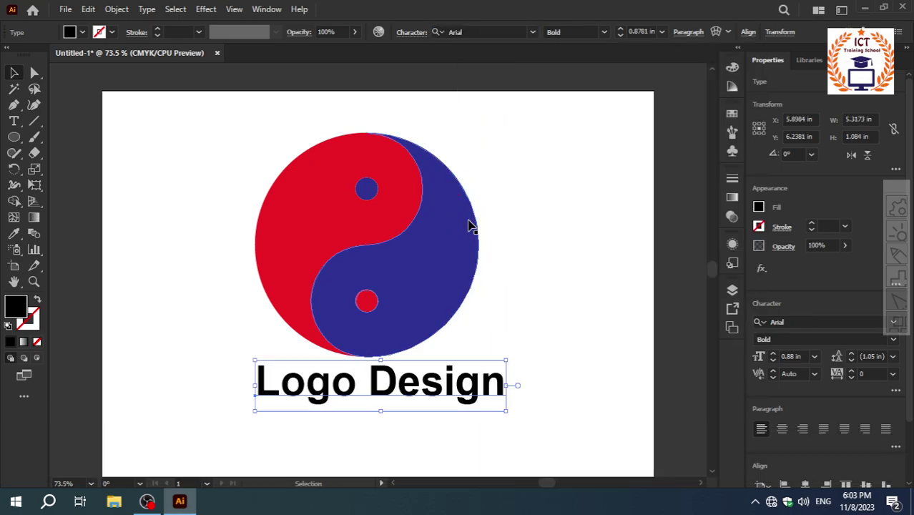
click(527, 318)
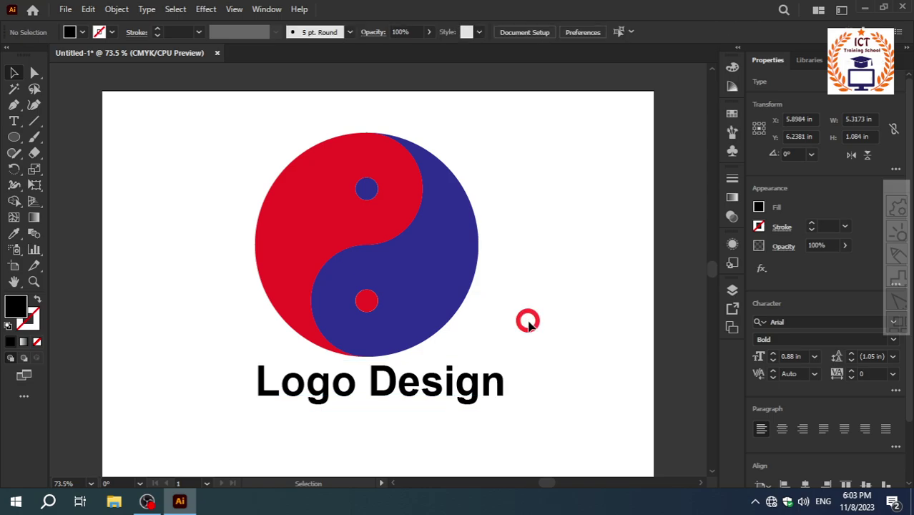
Step: Color the word "Logo" with the red sampled from the symbol's left half using the Eyedropper
double_click(351, 395)
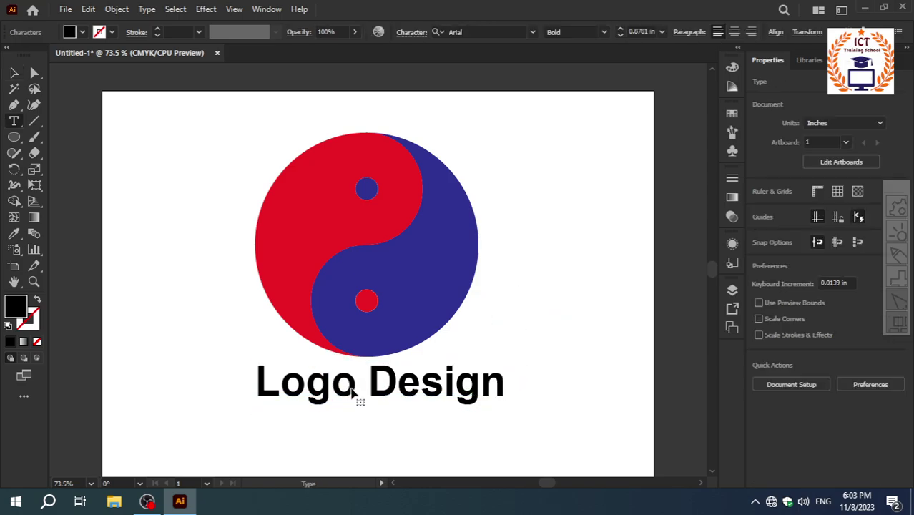
double_click(350, 383)
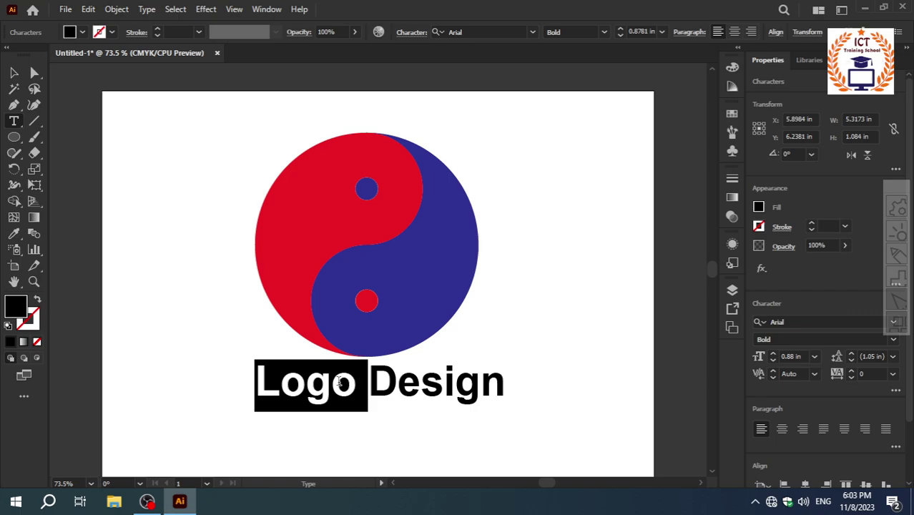
click(14, 233)
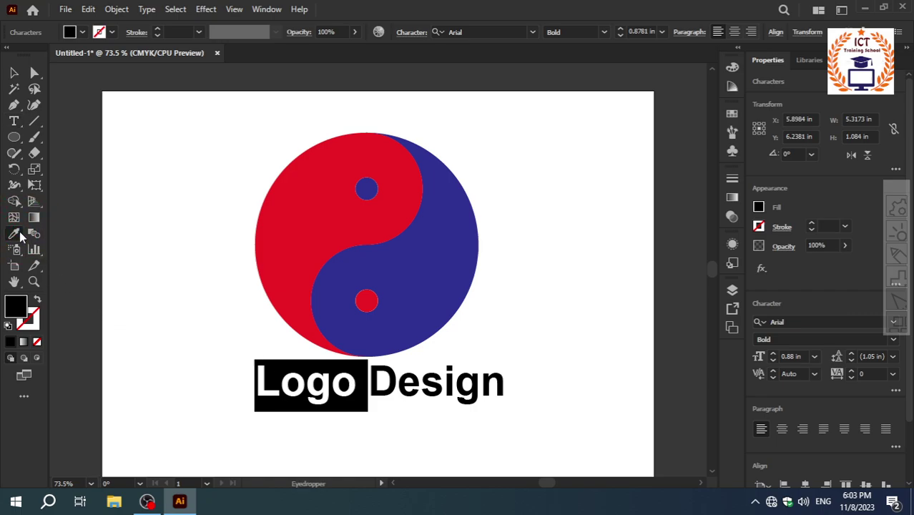
click(298, 243)
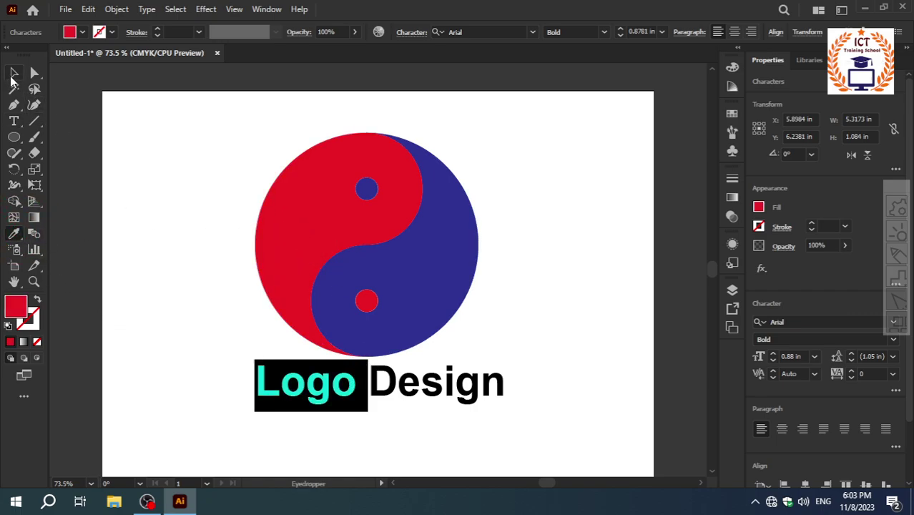
click(13, 74)
Step: Color the word "Design" with the blue sampled from the symbol's right half, and shift the text slightly left to center it under the symbol
double_click(371, 379)
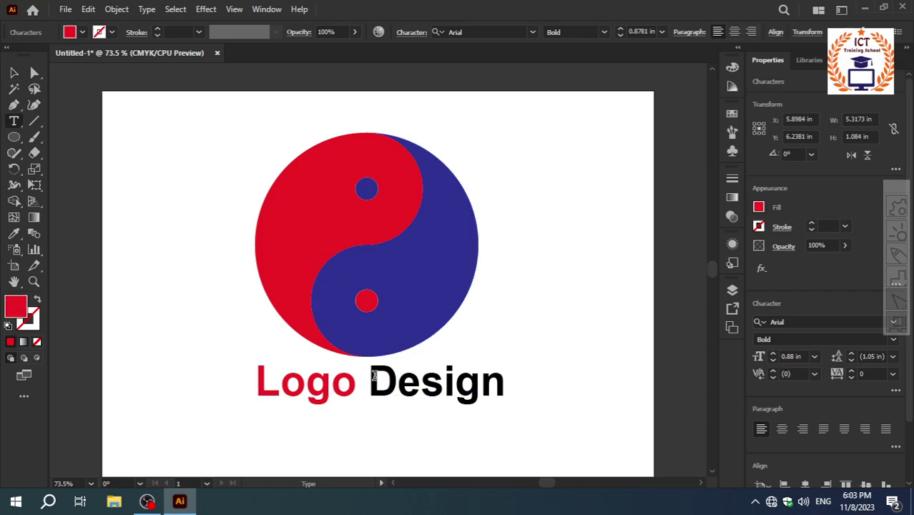
drag(370, 379, 527, 379)
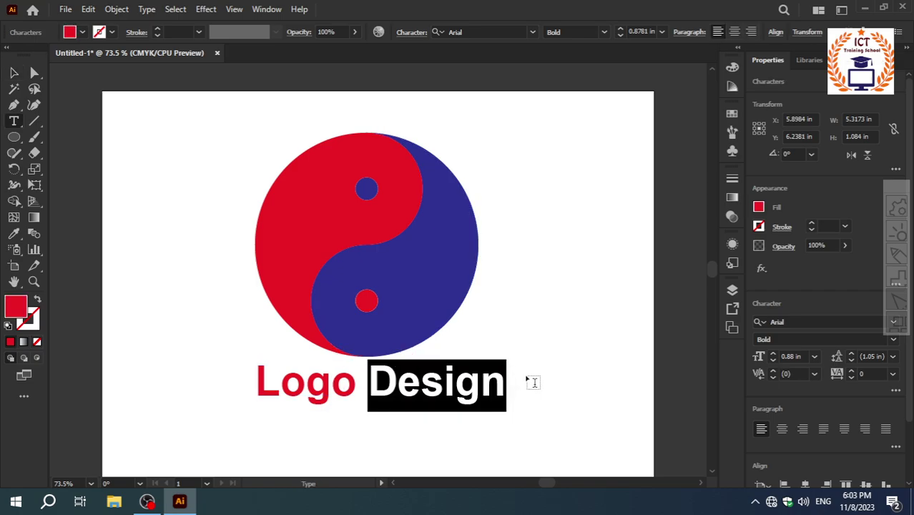
click(18, 235)
click(426, 283)
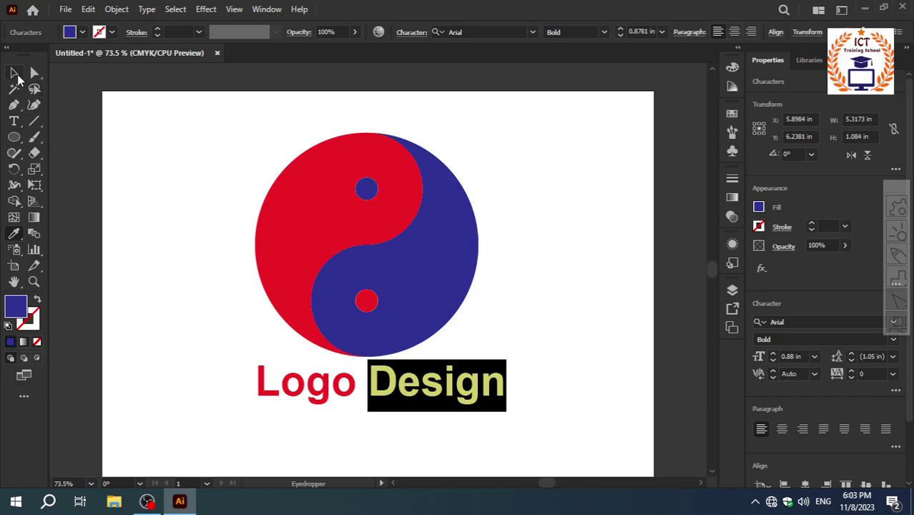
click(14, 72)
click(173, 179)
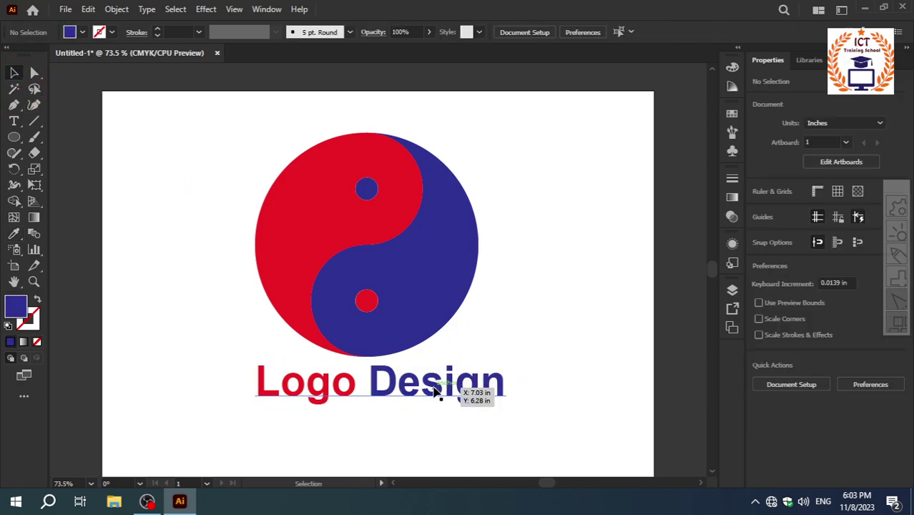
drag(433, 389, 426, 390)
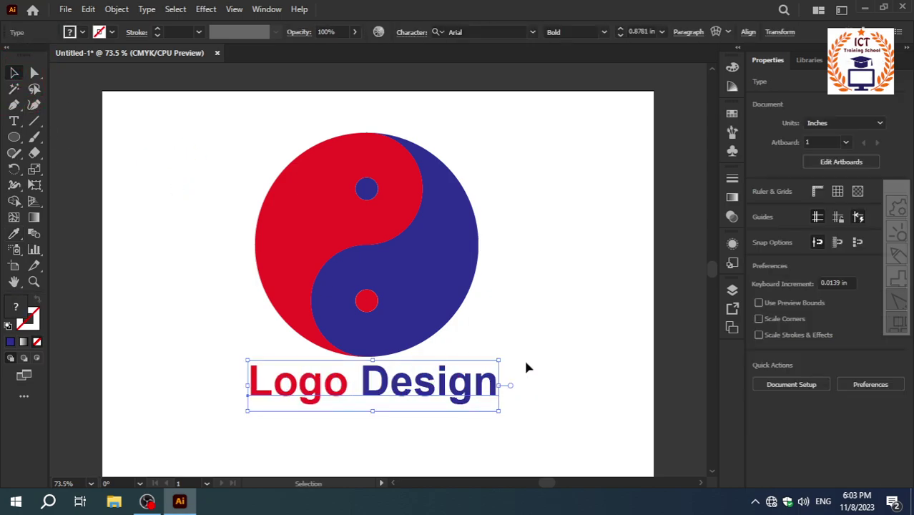
click(541, 341)
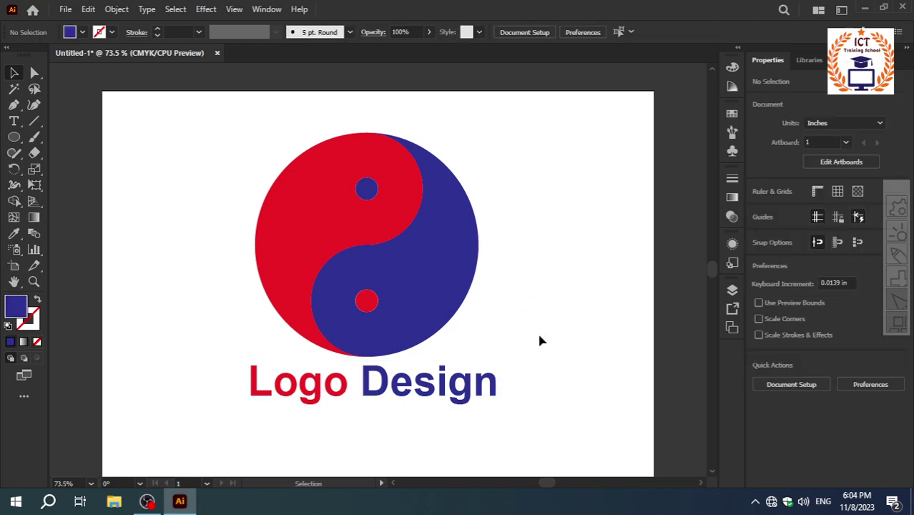